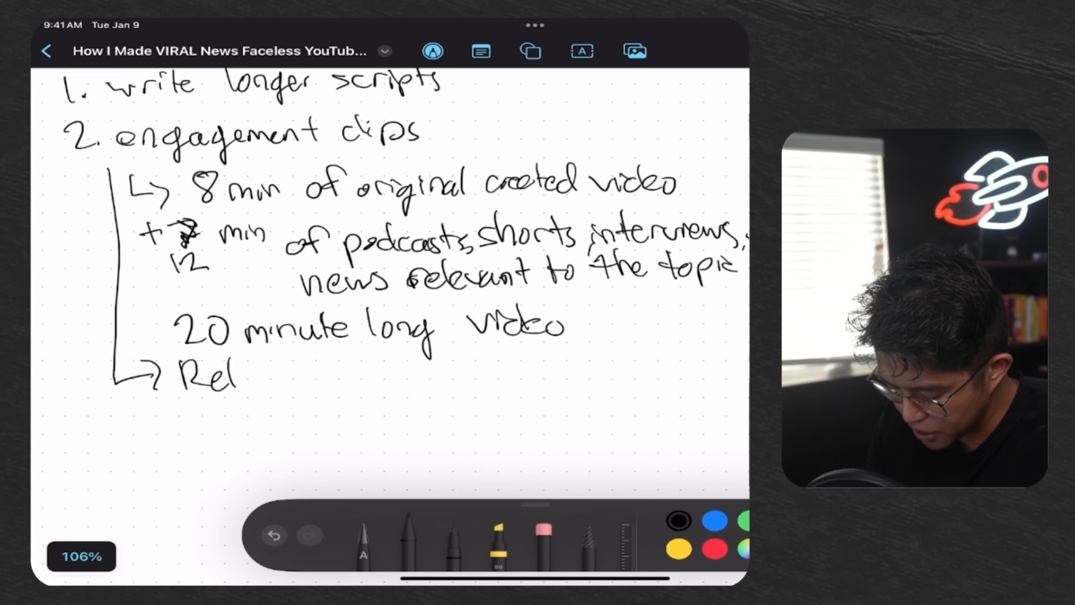
# Handwrite the rest of the note "Relevant to the topic" below the "20 minute long video" line.
pyautogui.moveTo(260, 373)
pyautogui.mouseDown()
pyautogui.moveTo(270, 387)
pyautogui.moveTo(280, 374)
pyautogui.mouseUp()
pyautogui.moveTo(295, 373); pyautogui.dragTo(301, 387)
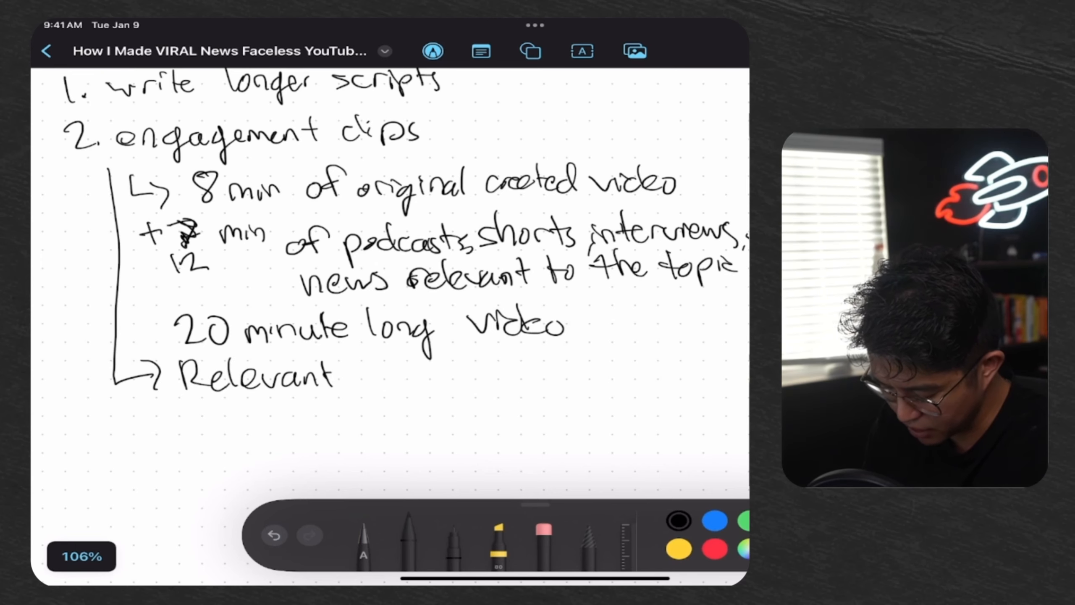
pyautogui.moveTo(398, 370); pyautogui.dragTo(433, 380)
pyautogui.moveTo(443, 349)
pyautogui.mouseDown()
pyautogui.moveTo(483, 375)
pyautogui.moveTo(518, 380)
pyautogui.mouseUp()
pyautogui.moveTo(534, 364); pyautogui.dragTo(552, 392)
pyautogui.moveTo(566, 366); pyautogui.dragTo(567, 376)
pyautogui.moveTo(599, 363); pyautogui.dragTo(599, 375)
# Underline the handwritten note "Relevant to the topic" with a double line.
pyautogui.moveTo(167, 396); pyautogui.dragTo(606, 380)
pyautogui.moveTo(174, 374); pyautogui.dragTo(614, 374)
pyautogui.moveTo(176, 398); pyautogui.dragTo(629, 381)
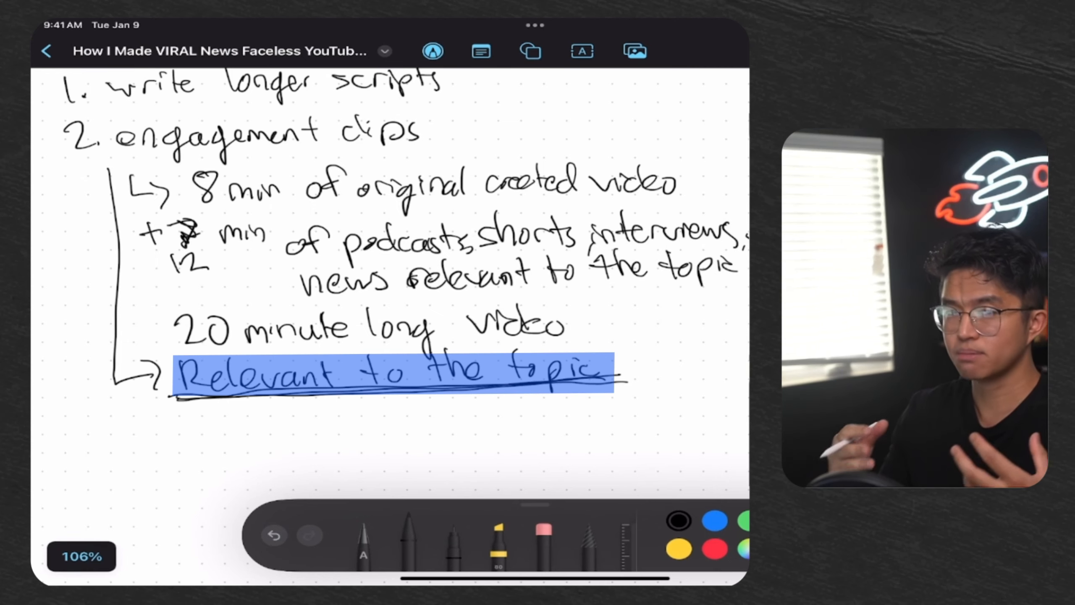
pyautogui.click(544, 538)
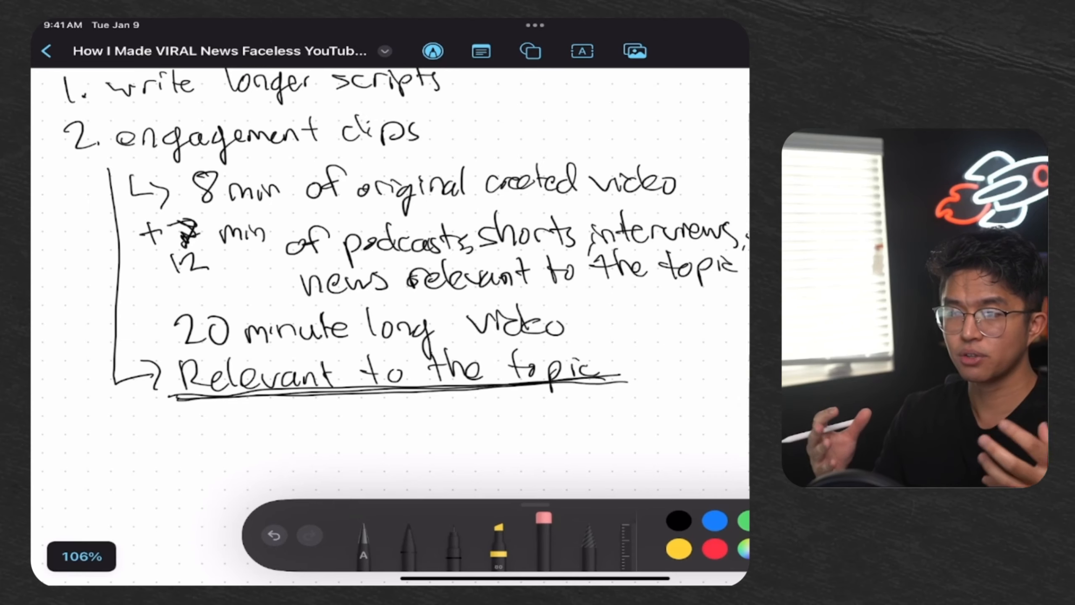
pyautogui.scroll(-3, 389, 284)
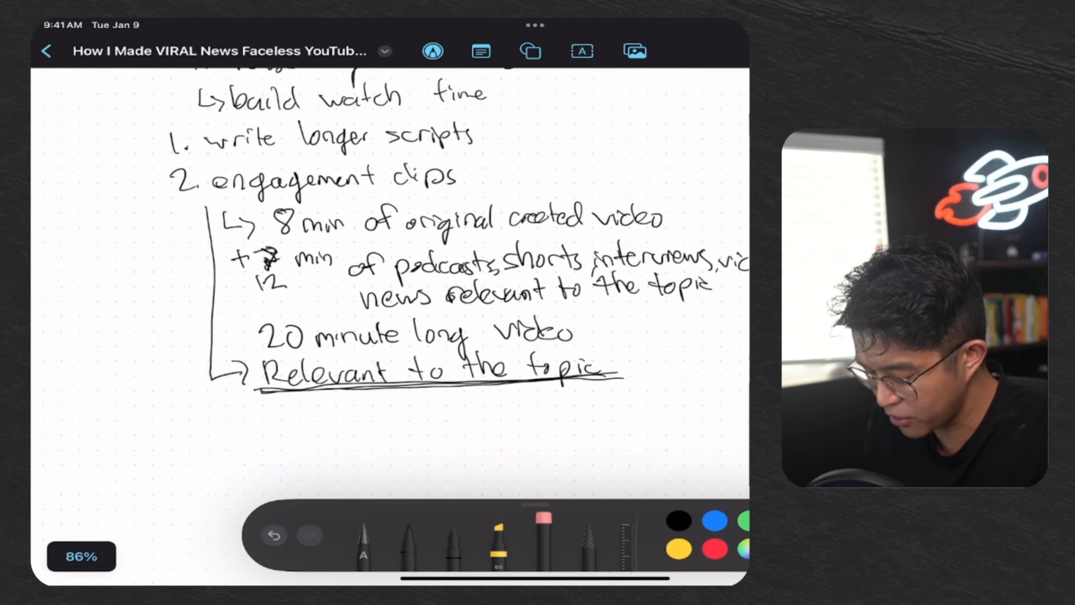
pyautogui.scroll(-4, 389, 284)
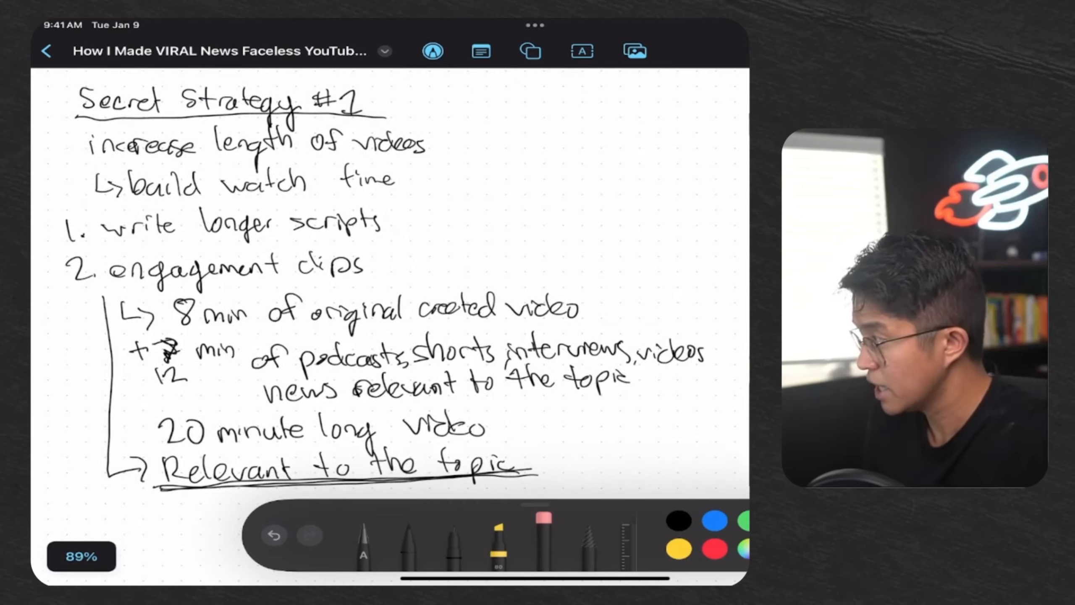
pyautogui.scroll(-1, 390, 284)
pyautogui.hscroll(3, 389, 283)
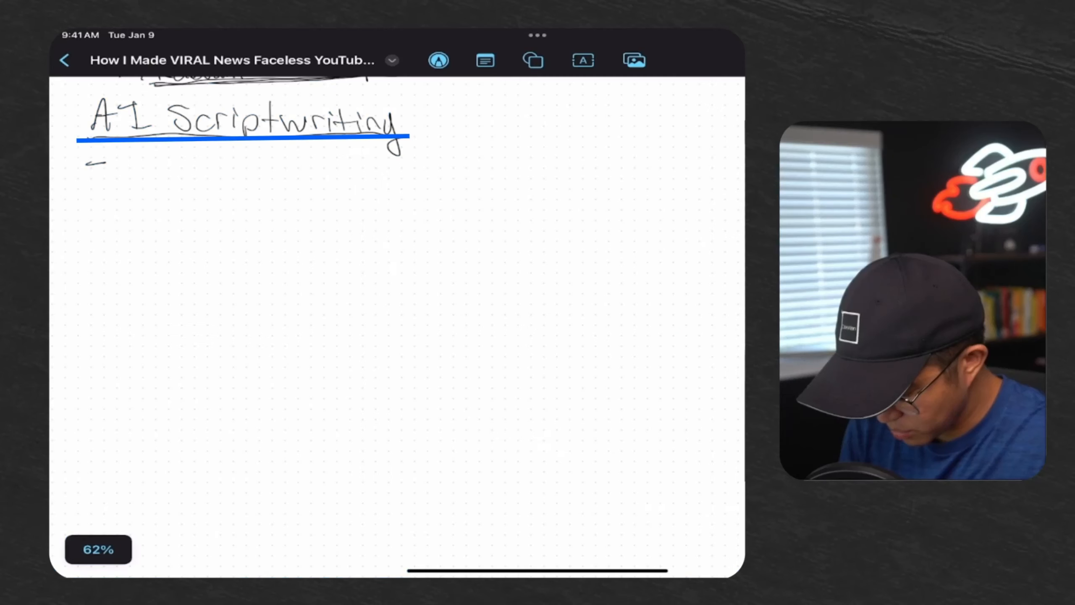
# Handwrite the bullet "Google-able → info easily on google" under the "AI Scriptwriting" heading.
pyautogui.moveTo(180, 166); pyautogui.dragTo(179, 169)
pyautogui.moveTo(202, 166); pyautogui.dragTo(196, 202)
pyautogui.moveTo(211, 178); pyautogui.dragTo(213, 148)
pyautogui.moveTo(221, 170); pyautogui.dragTo(273, 182)
pyautogui.moveTo(282, 147); pyautogui.dragTo(301, 183)
pyautogui.moveTo(306, 175); pyautogui.dragTo(371, 179)
pyautogui.moveTo(381, 166); pyautogui.dragTo(394, 181)
pyautogui.moveTo(419, 158)
pyautogui.mouseDown()
pyautogui.moveTo(401, 182)
pyautogui.moveTo(423, 170)
pyautogui.mouseUp()
pyautogui.moveTo(439, 174); pyautogui.dragTo(537, 185)
pyautogui.moveTo(553, 175); pyautogui.dragTo(581, 188)
pyautogui.moveTo(142, 203)
pyautogui.mouseDown()
pyautogui.moveTo(127, 216)
pyautogui.moveTo(129, 239)
pyautogui.mouseUp()
pyautogui.moveTo(152, 208)
pyautogui.mouseDown()
pyautogui.moveTo(175, 212)
pyautogui.moveTo(191, 250)
pyautogui.mouseUp()
pyautogui.moveTo(204, 224); pyautogui.dragTo(233, 220)
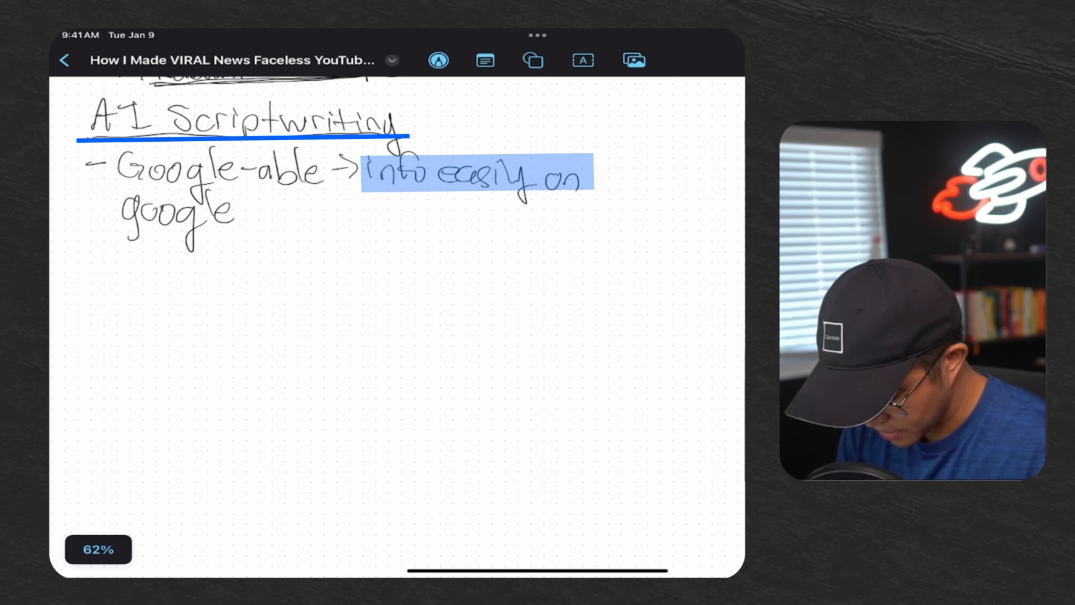
# Handwrite a second bullet, "low → mid iq level topics", below the Google-able bullet.
pyautogui.moveTo(83, 253); pyautogui.dragTo(129, 269)
pyautogui.moveTo(148, 255); pyautogui.dragTo(181, 256)
pyautogui.moveTo(190, 259); pyautogui.dragTo(207, 263)
pyautogui.moveTo(233, 250); pyautogui.dragTo(255, 266)
pyautogui.moveTo(277, 232); pyautogui.dragTo(284, 265)
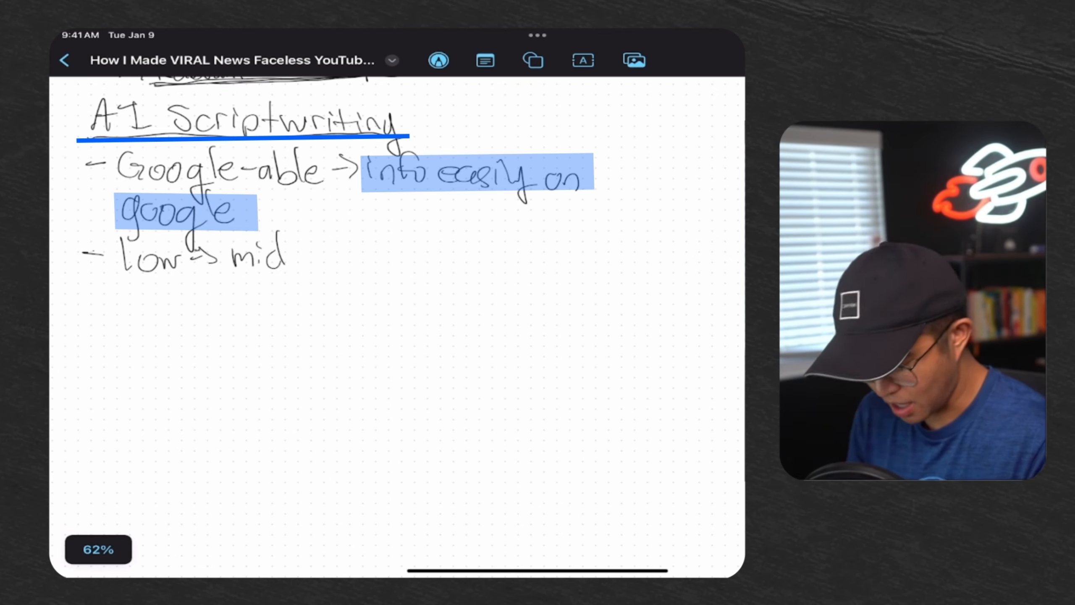
pyautogui.moveTo(376, 228)
pyautogui.mouseDown()
pyautogui.moveTo(373, 267)
pyautogui.moveTo(423, 229)
pyautogui.moveTo(454, 271)
pyautogui.mouseUp()
pyautogui.moveTo(464, 254); pyautogui.dragTo(481, 275)
pyautogui.moveTo(497, 254); pyautogui.dragTo(535, 267)
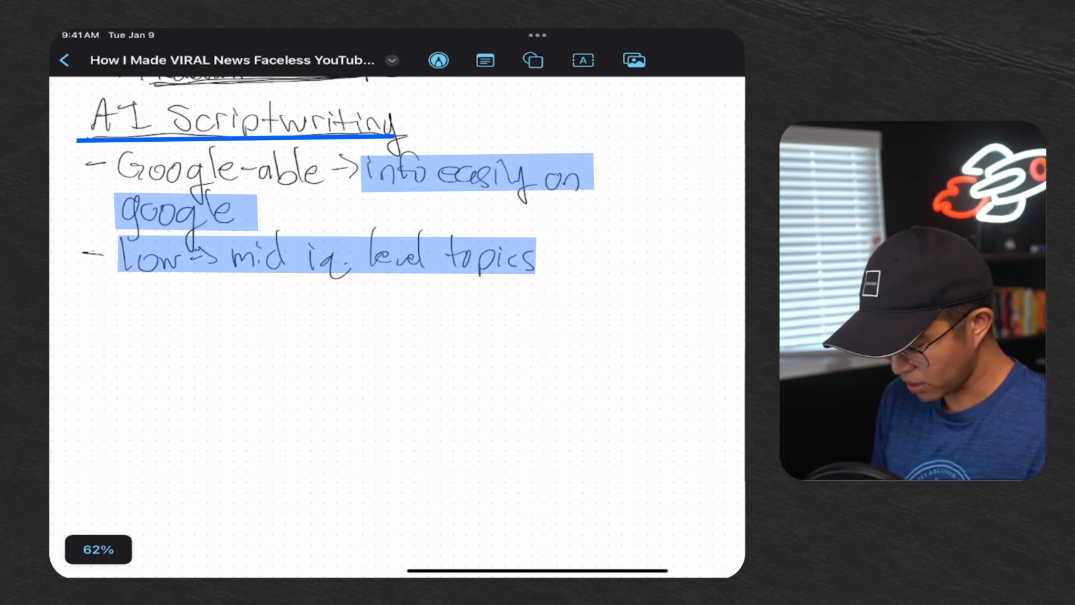
pyautogui.scroll(1, 397, 326)
pyautogui.scroll(-2, 397, 326)
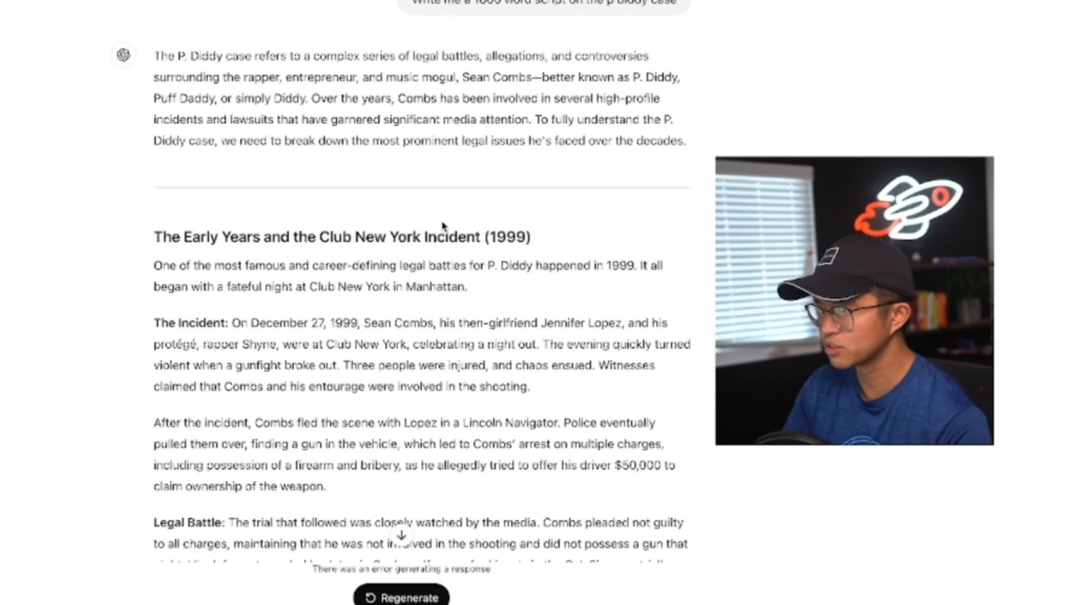
# Switch to ChatGPT and look through the generated script on the P. Diddy case.
pyautogui.scroll(-15, 442, 220)
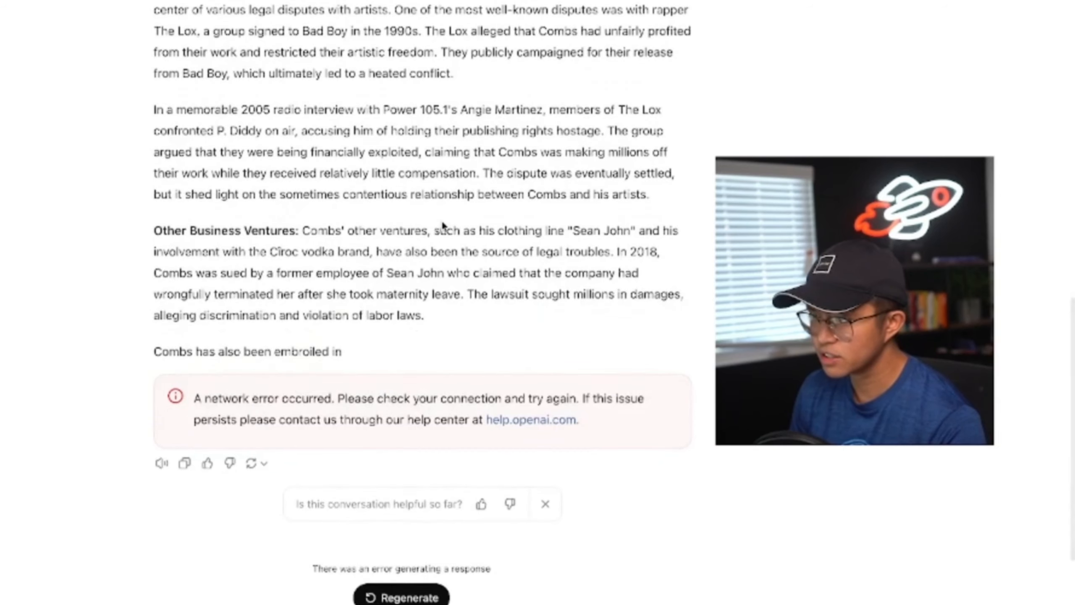
pyautogui.scroll(3, 442, 220)
pyautogui.scroll(-2, 443, 223)
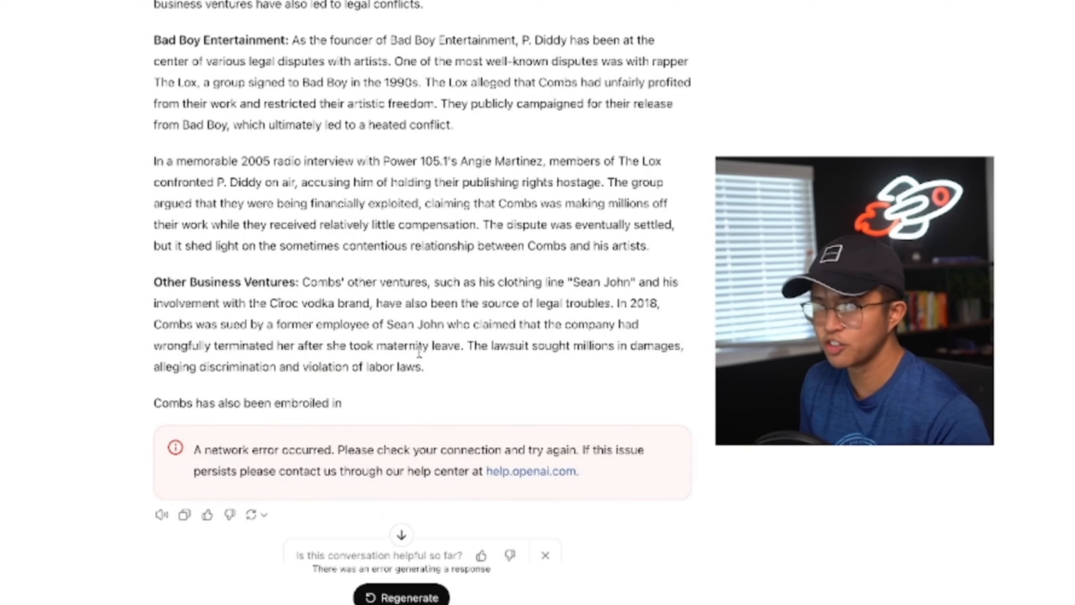
pyautogui.scroll(6, 419, 351)
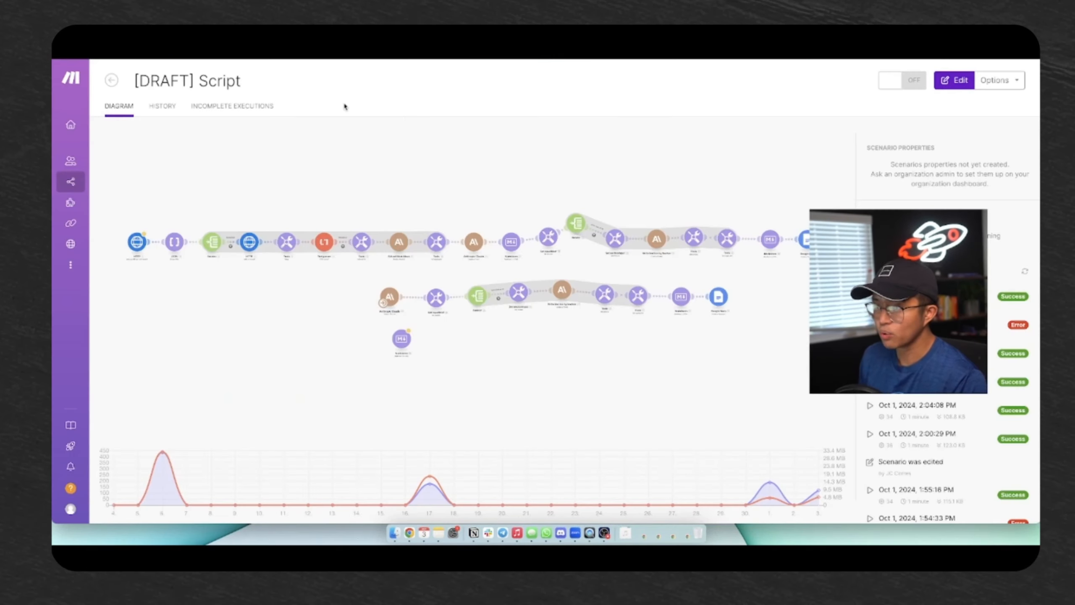
# Open the [DRAFT] Script scenario in the Make editor and look along its whole module chain.
pyautogui.click(347, 176)
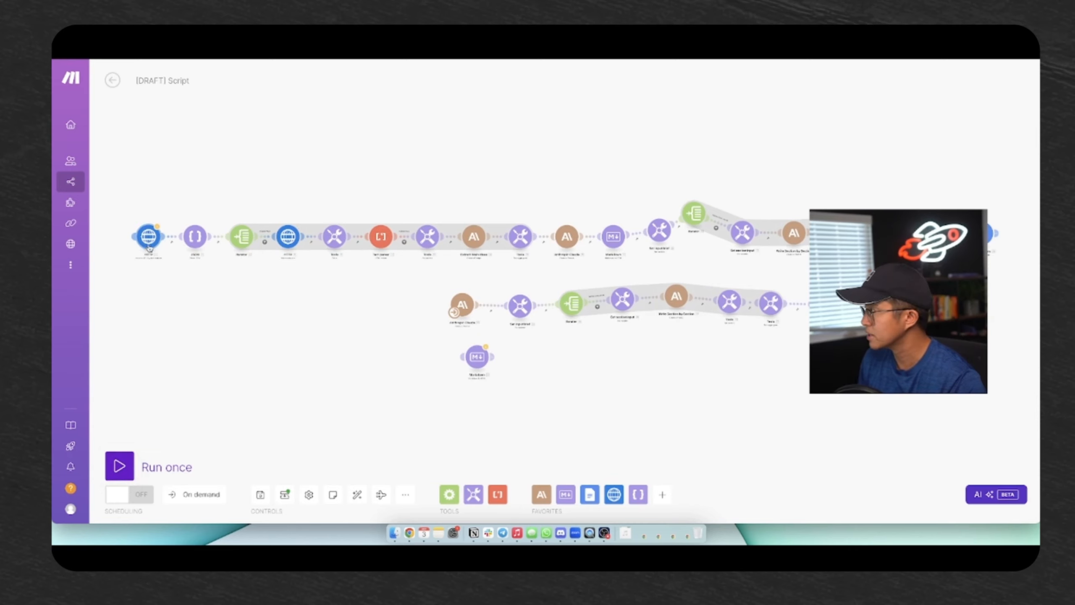
pyautogui.hscroll(10, 320, 175)
pyautogui.hscroll(-15, 550, 263)
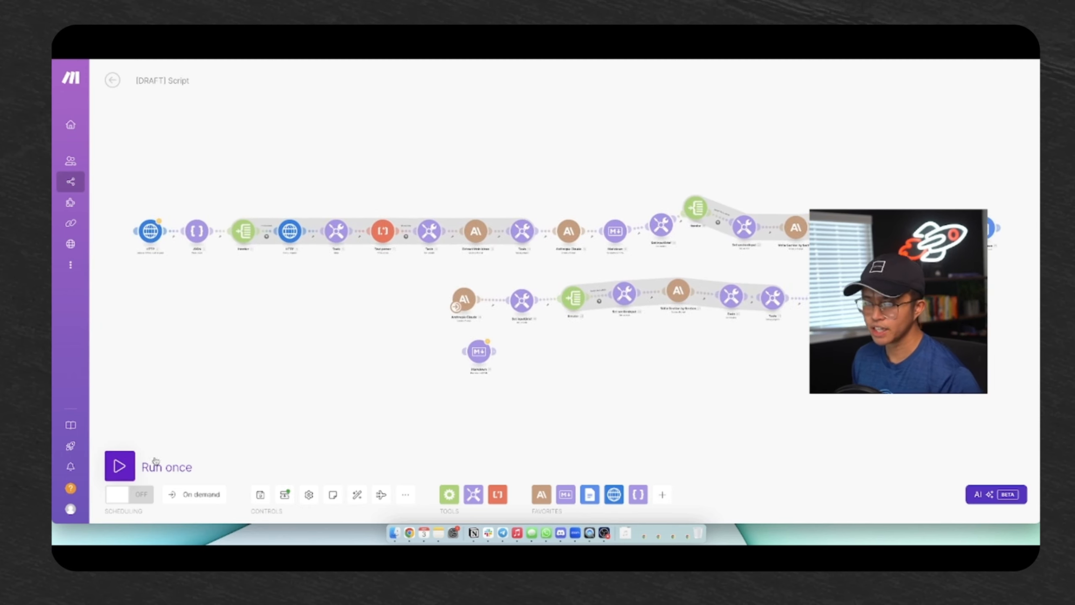
# Start a single run of the scenario and enter the idea "celebrities who are involved in the p diddy case".
pyautogui.click(120, 466)
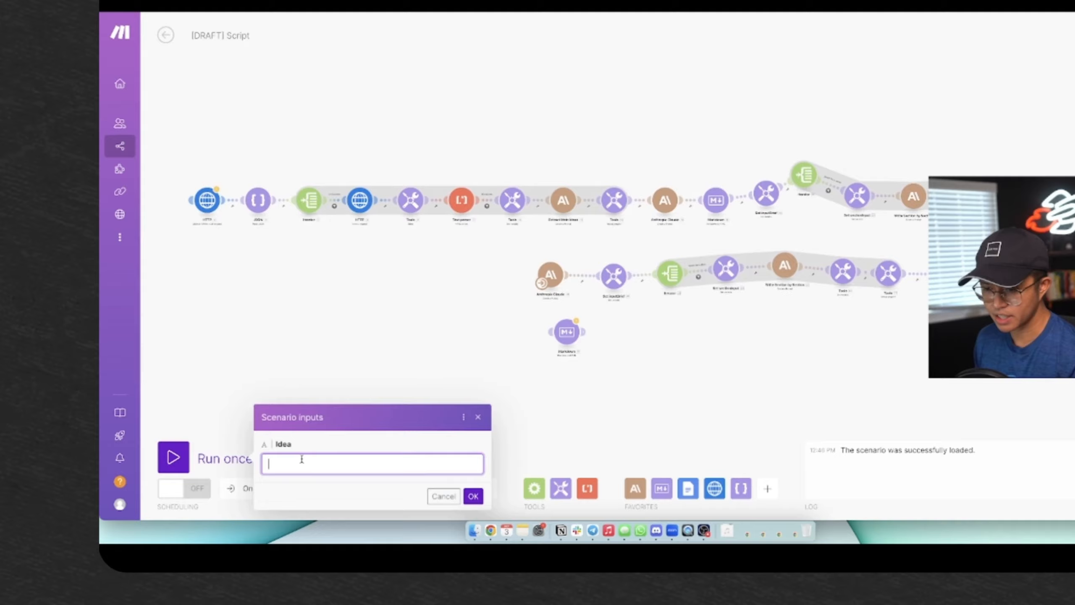
pyautogui.write('celebrities who are involved in the p diddy case')
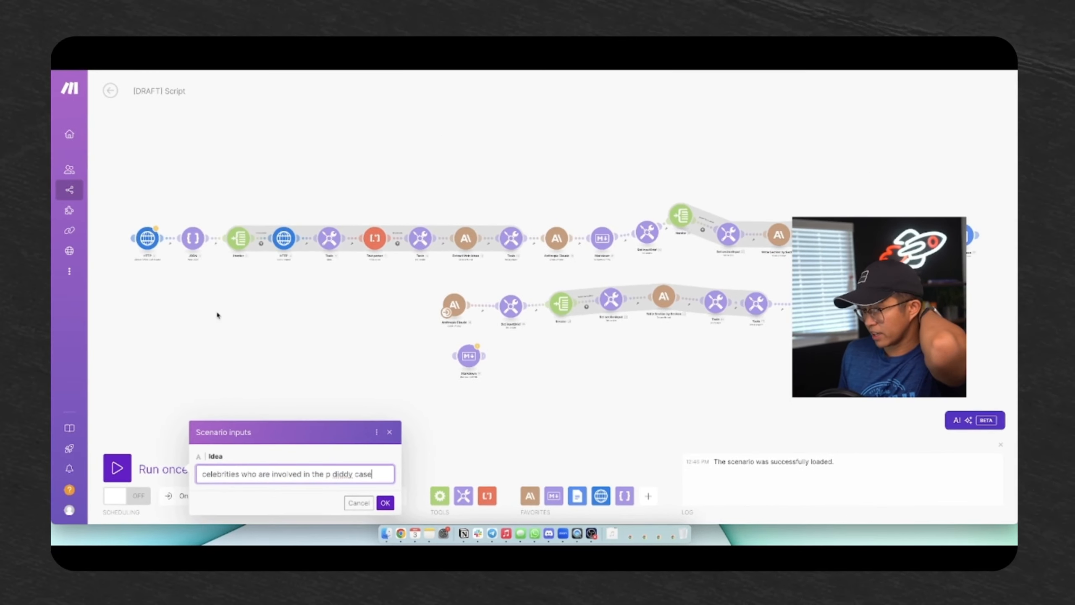
pyautogui.tripleClick(257, 471)
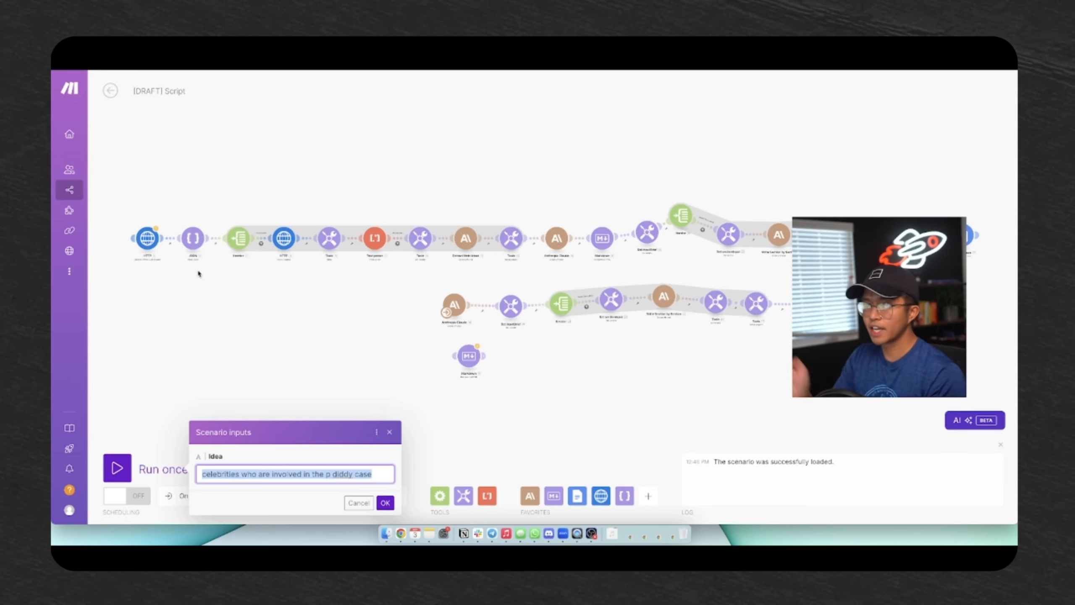
# Examine the scenario's modules from the first HTTP request through the text parser to the Claude prompts.
pyautogui.scroll(5, 217, 276)
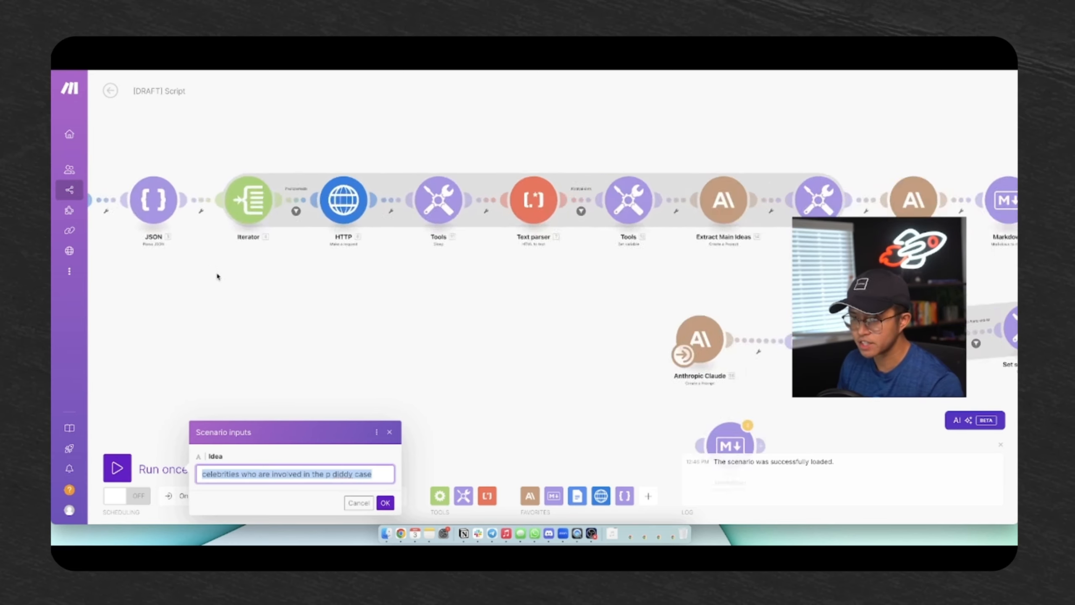
pyautogui.moveTo(263, 285); pyautogui.dragTo(489, 326)
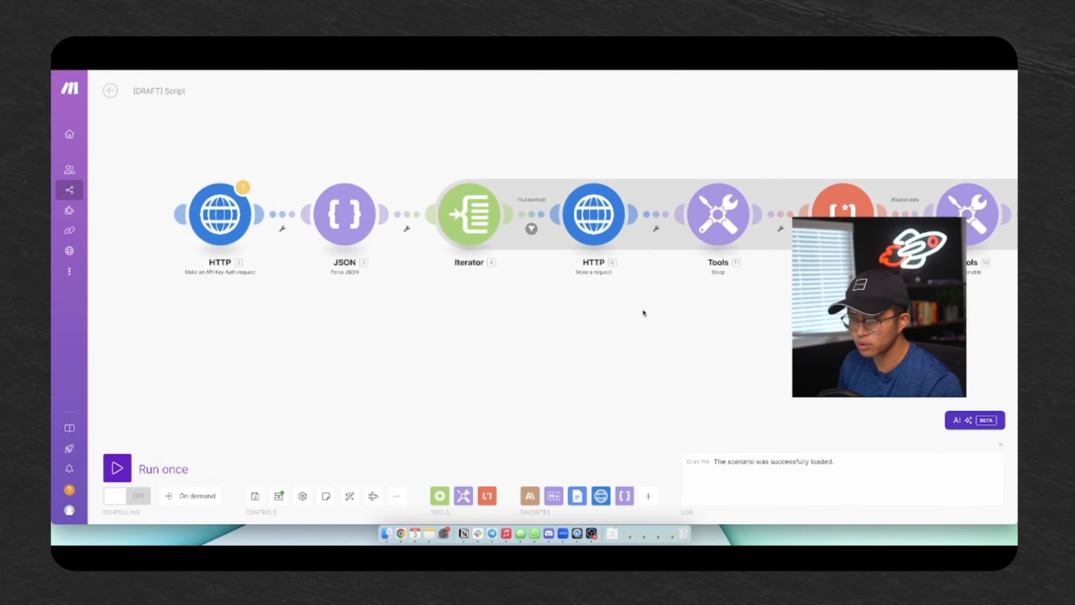
pyautogui.moveTo(644, 312); pyautogui.dragTo(422, 316)
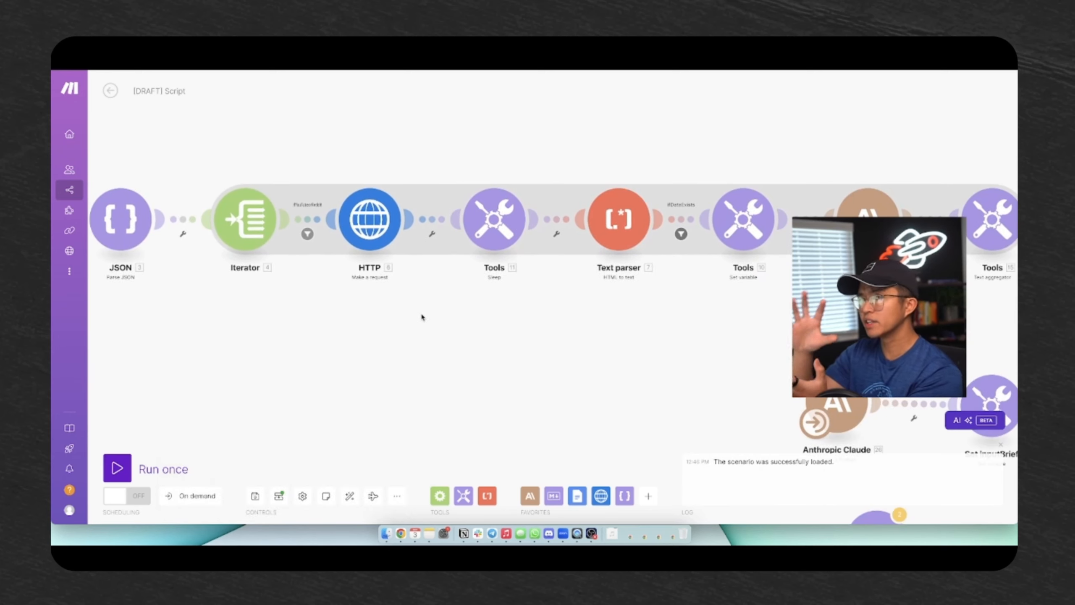
pyautogui.moveTo(456, 325); pyautogui.dragTo(509, 349)
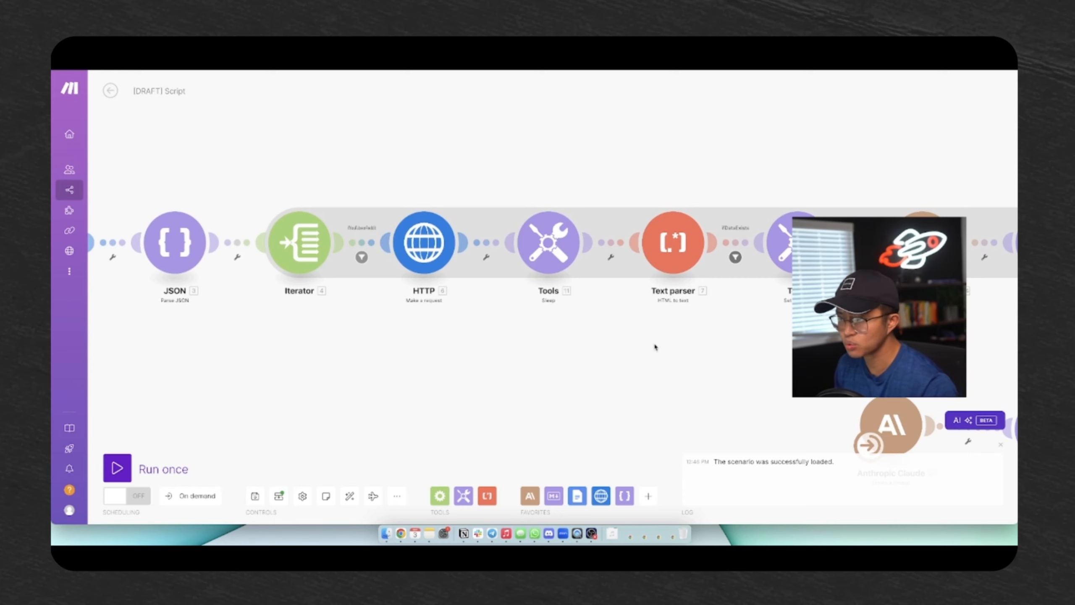
pyautogui.moveTo(673, 367); pyautogui.dragTo(413, 365)
pyautogui.moveTo(387, 150); pyautogui.dragTo(320, 178)
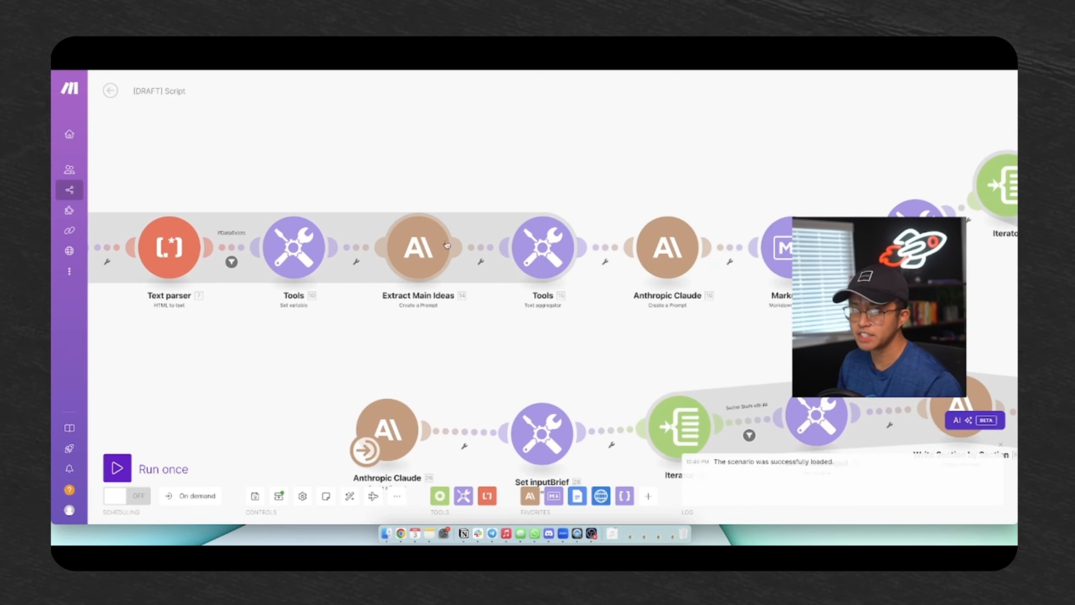
# Open the Extract Main Ideas module, read its model settings and prompt text, and close it.
pyautogui.click(414, 253)
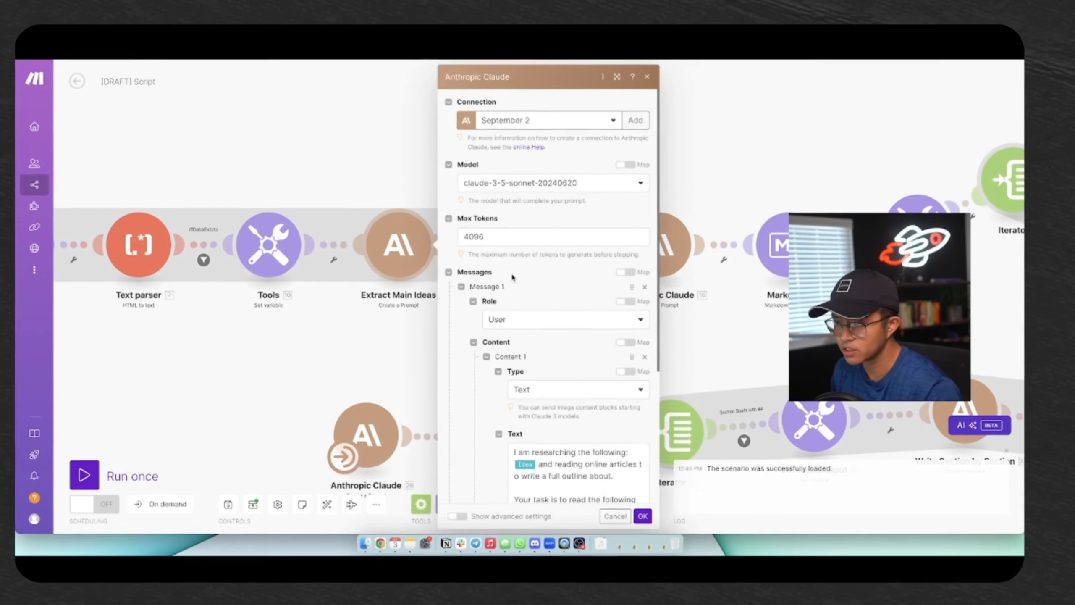
pyautogui.scroll(-1, 466, 269)
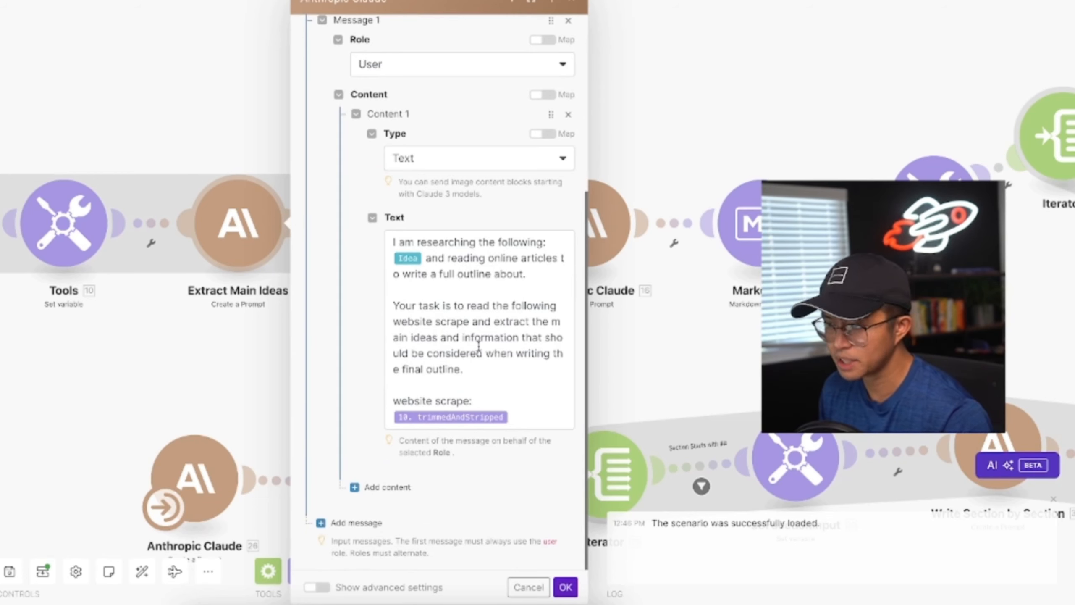
pyautogui.click(247, 354)
# Check the settings and outline prompt of the Anthropic Claude module after the text aggregator, and close it.
pyautogui.hscroll(4, 281, 355)
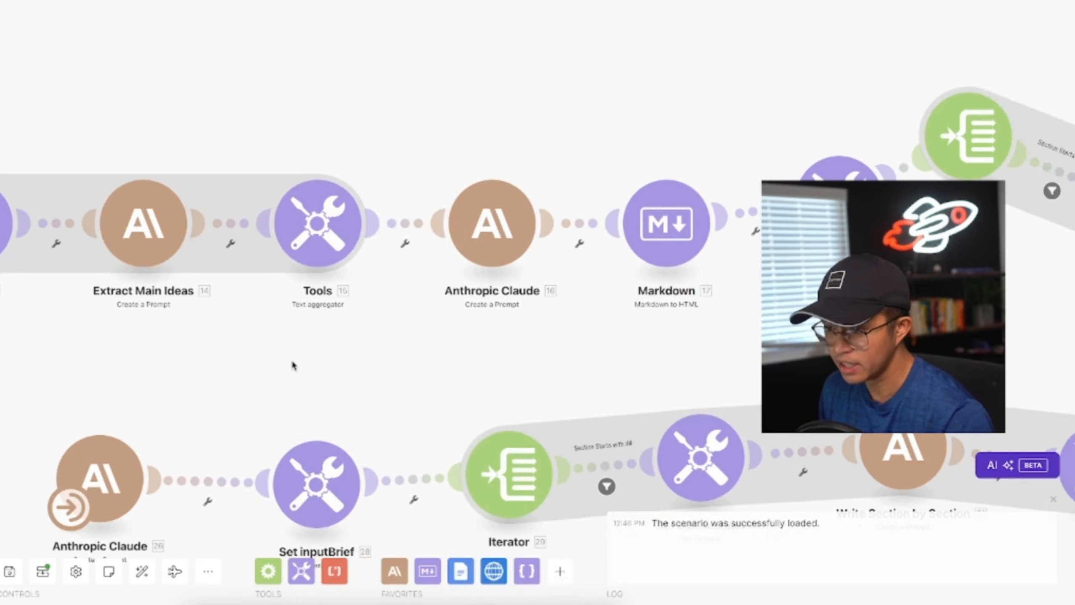
pyautogui.hscroll(-6, 16, 348)
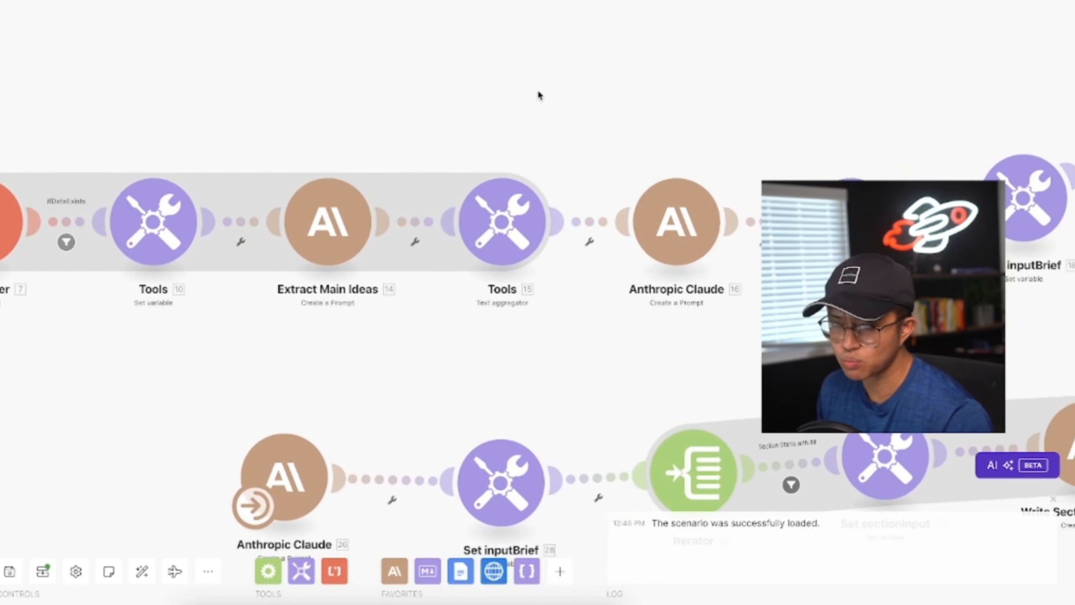
pyautogui.moveTo(539, 95); pyautogui.dragTo(82, 92)
pyautogui.click(235, 229)
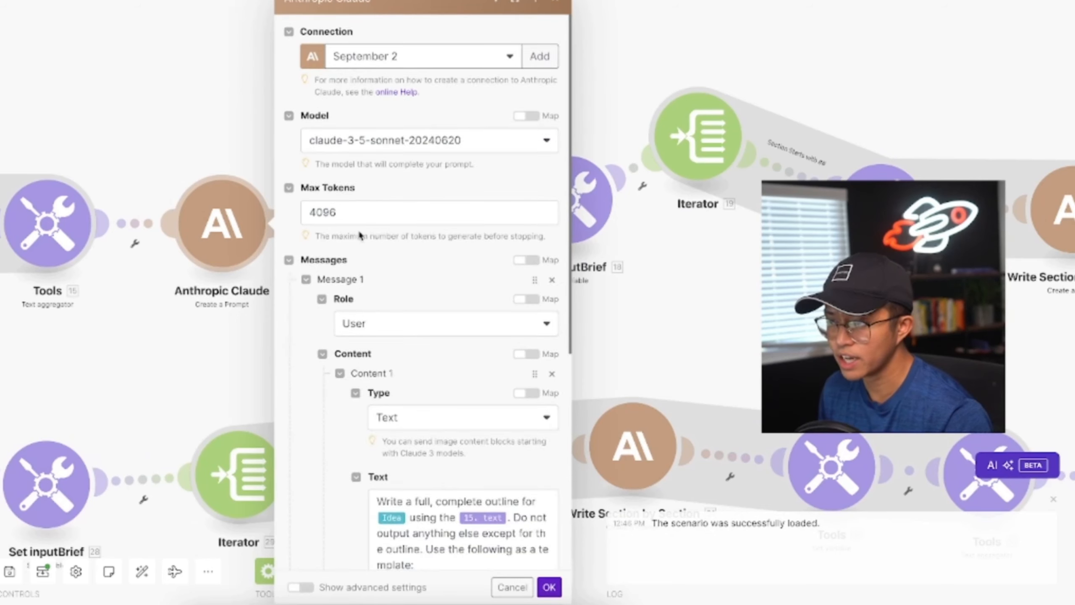
pyautogui.scroll(-2, 359, 236)
pyautogui.click(660, 324)
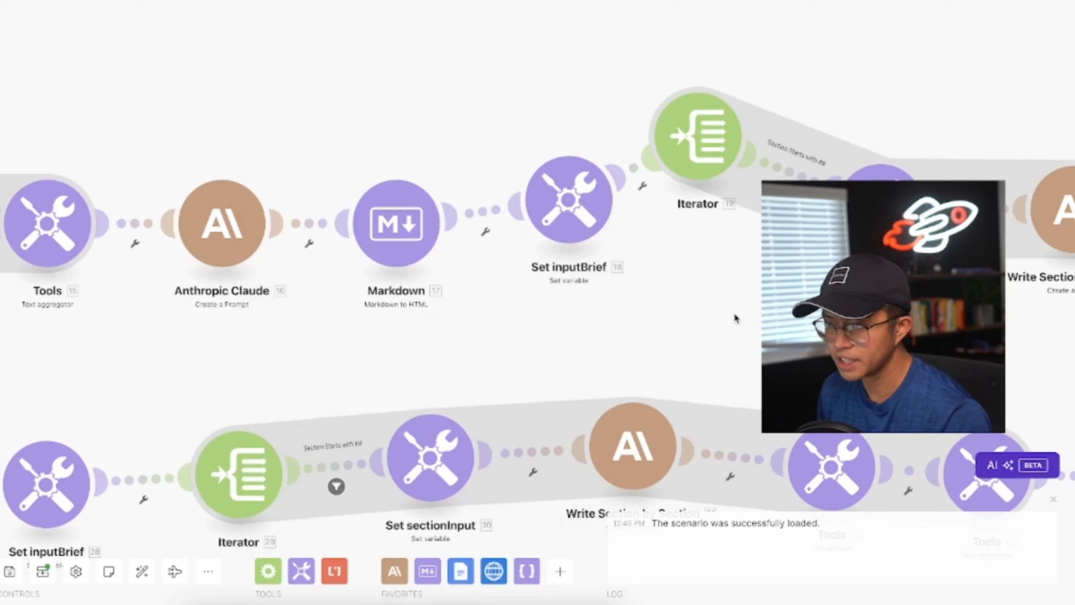
# Reopen the Anthropic Claude outline module and read the sample outline template in its prompt text.
pyautogui.moveTo(701, 316); pyautogui.dragTo(540, 324)
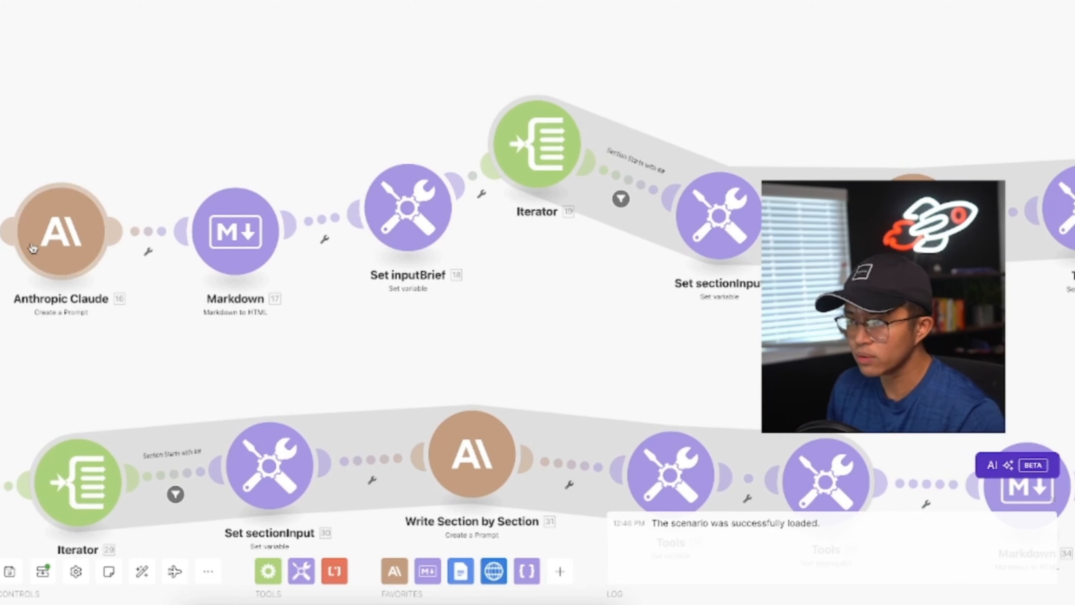
pyautogui.click(62, 233)
pyautogui.scroll(-10, 244, 360)
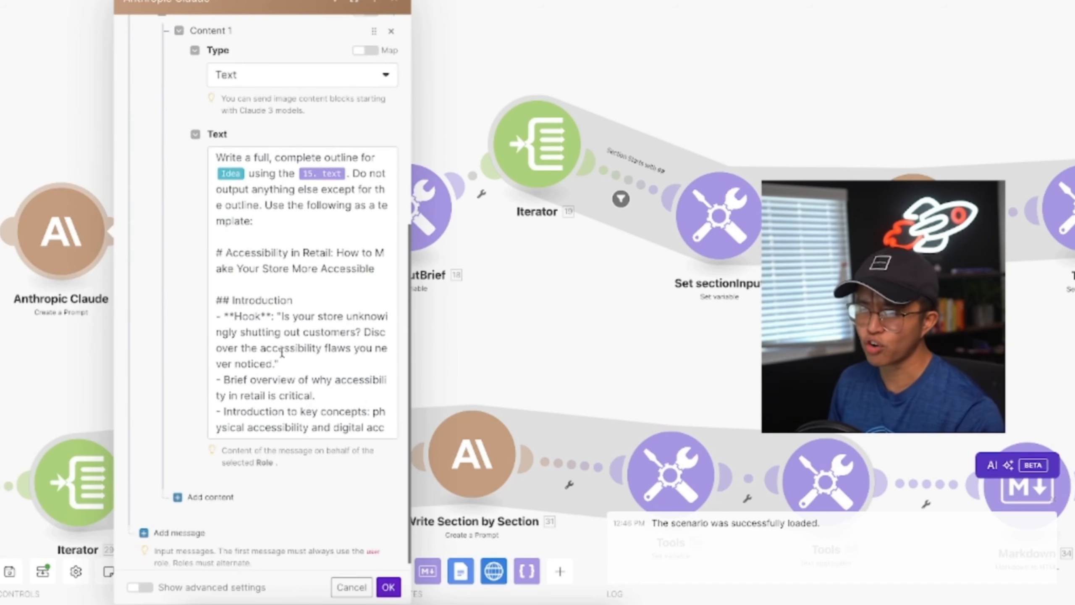
pyautogui.scroll(-2, 282, 353)
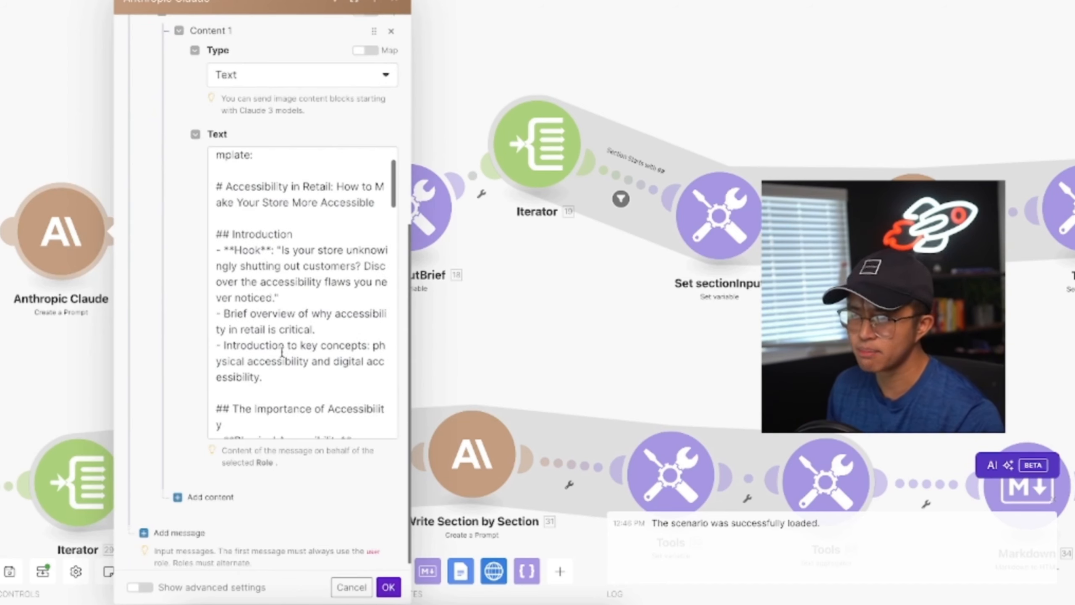
pyautogui.click(223, 185)
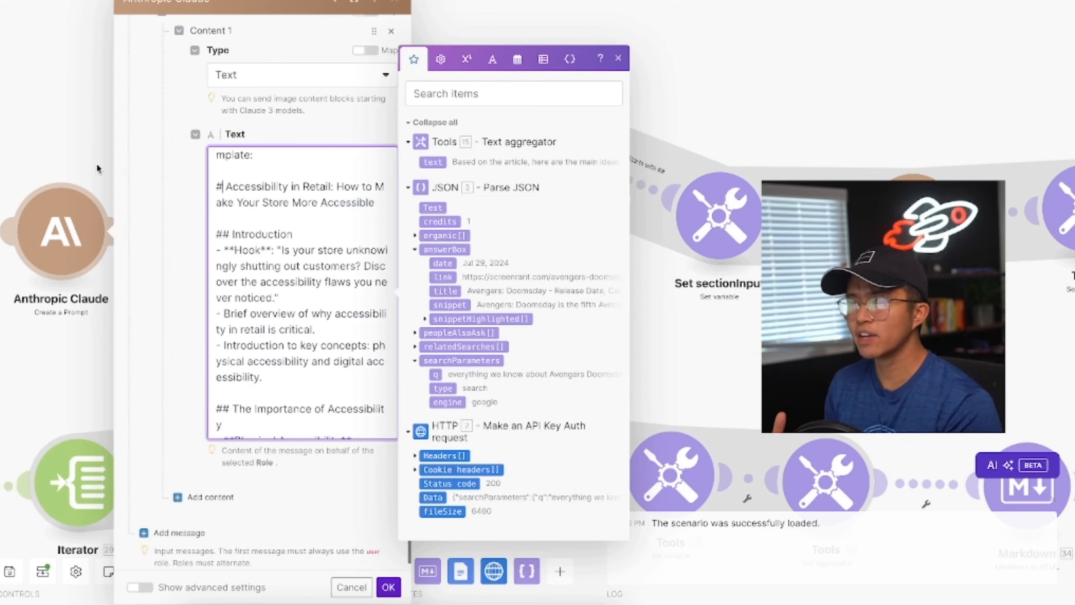